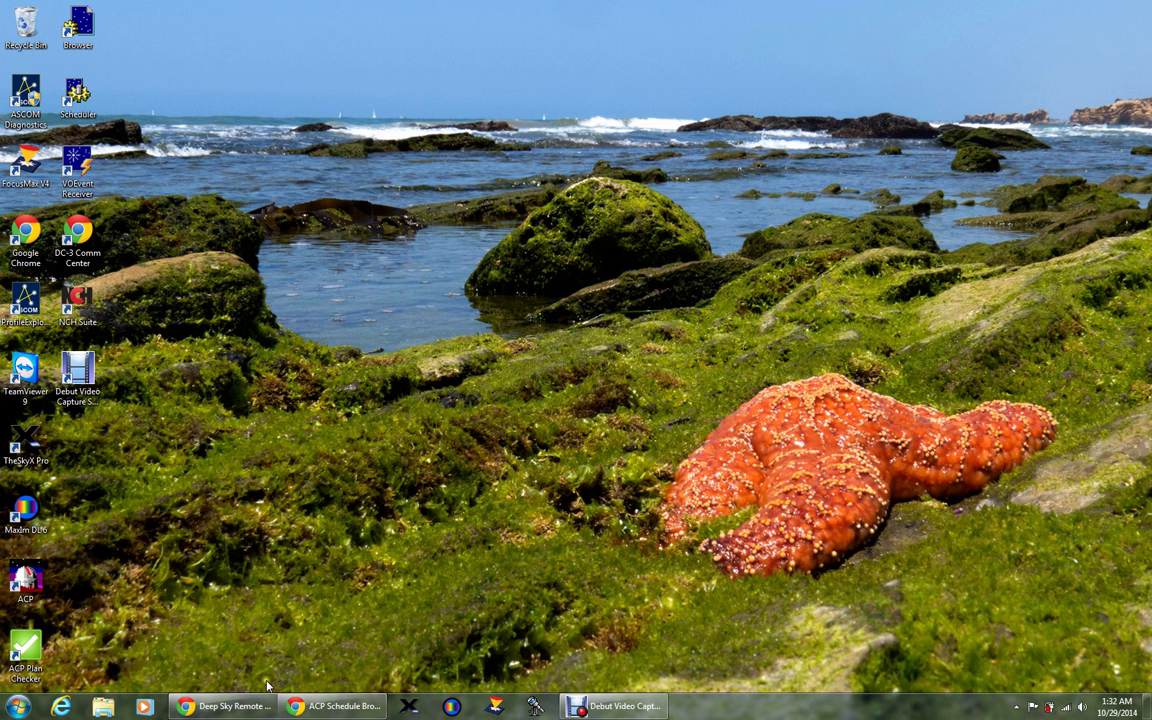
# Step: Bring the Deep Sky Remote Observatory status page, with the IC 1871 Green exposure underway, to the front
pyautogui.click(240, 706)
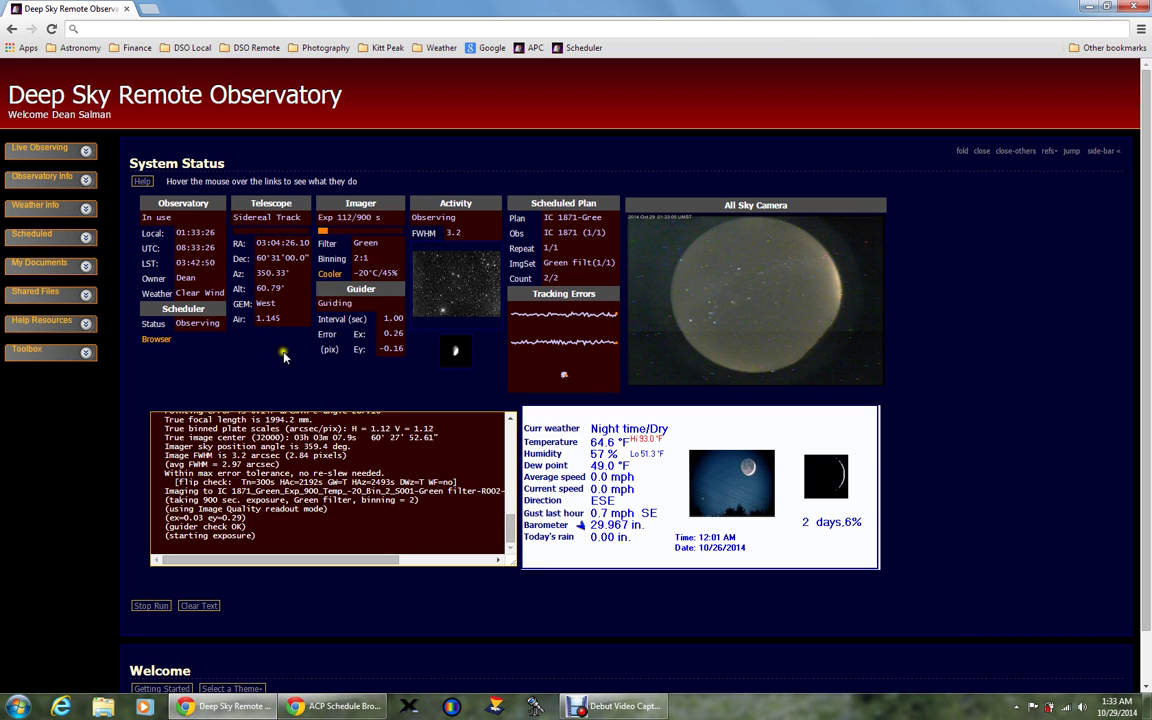
pyautogui.click(356, 363)
pyautogui.click(458, 285)
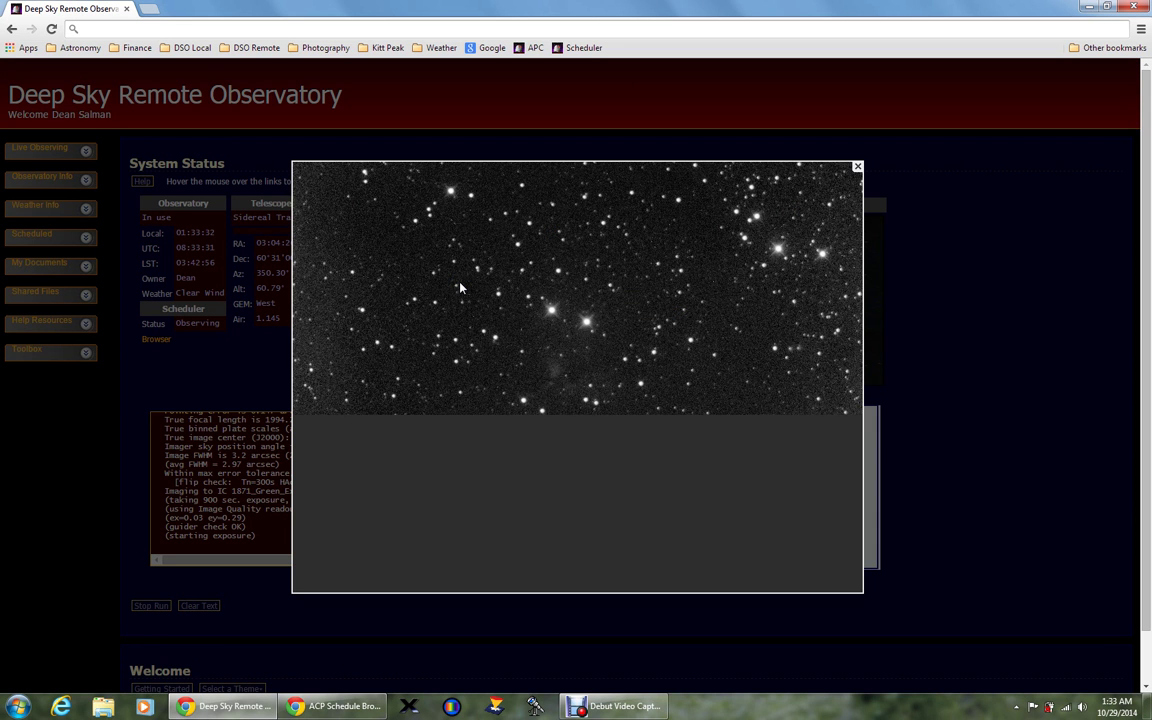
pyautogui.click(460, 288)
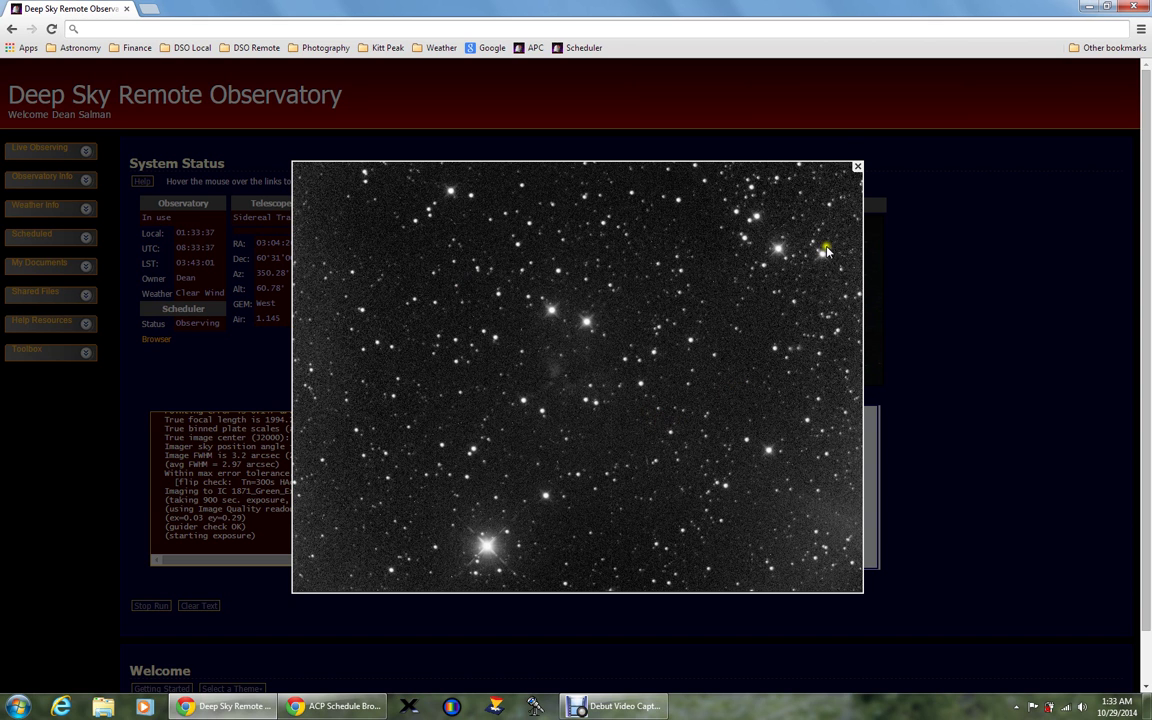
pyautogui.click(858, 168)
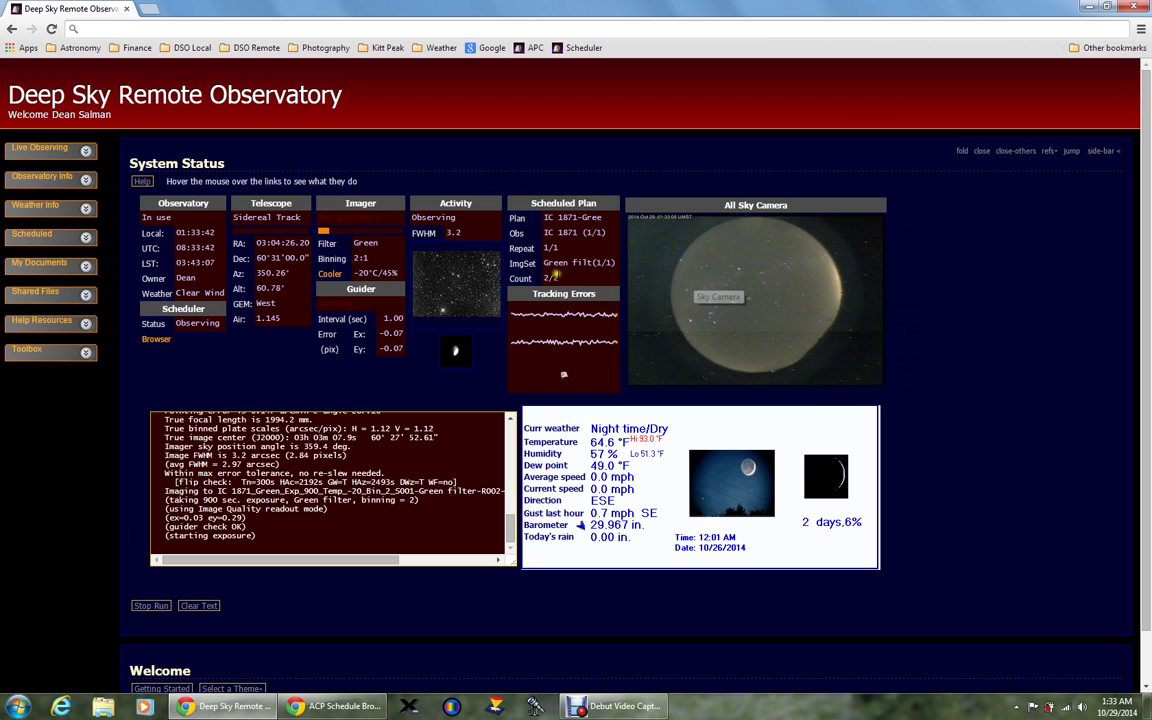
pyautogui.click(455, 356)
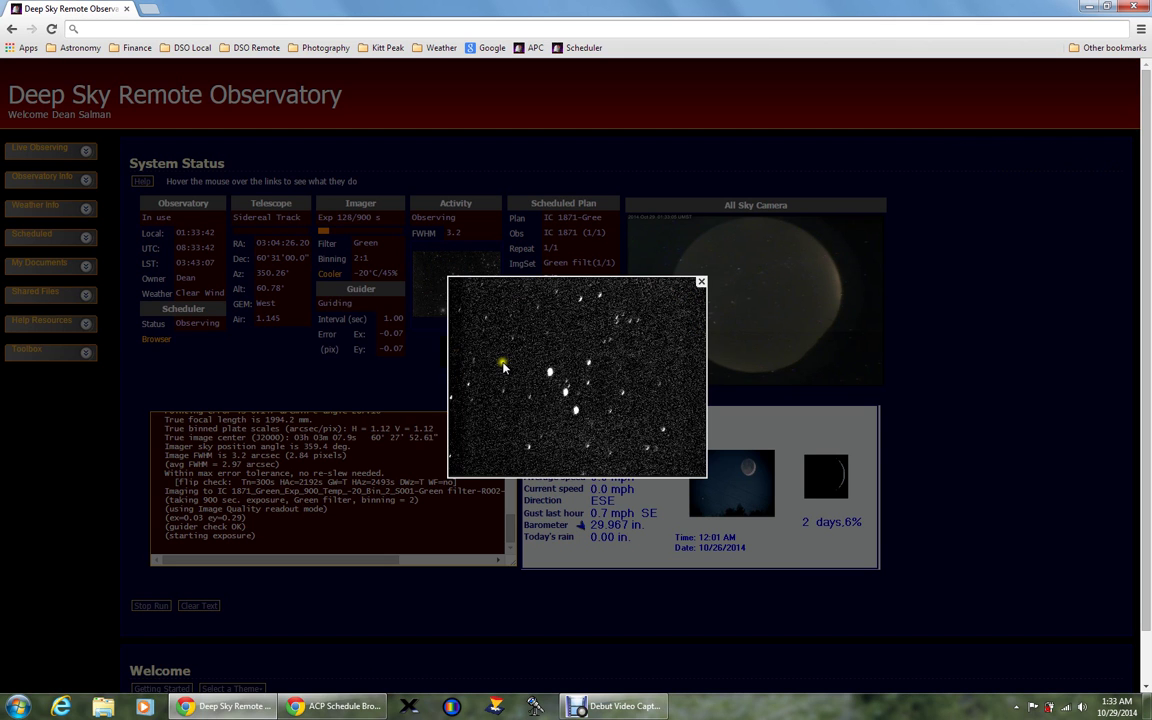
pyautogui.click(699, 283)
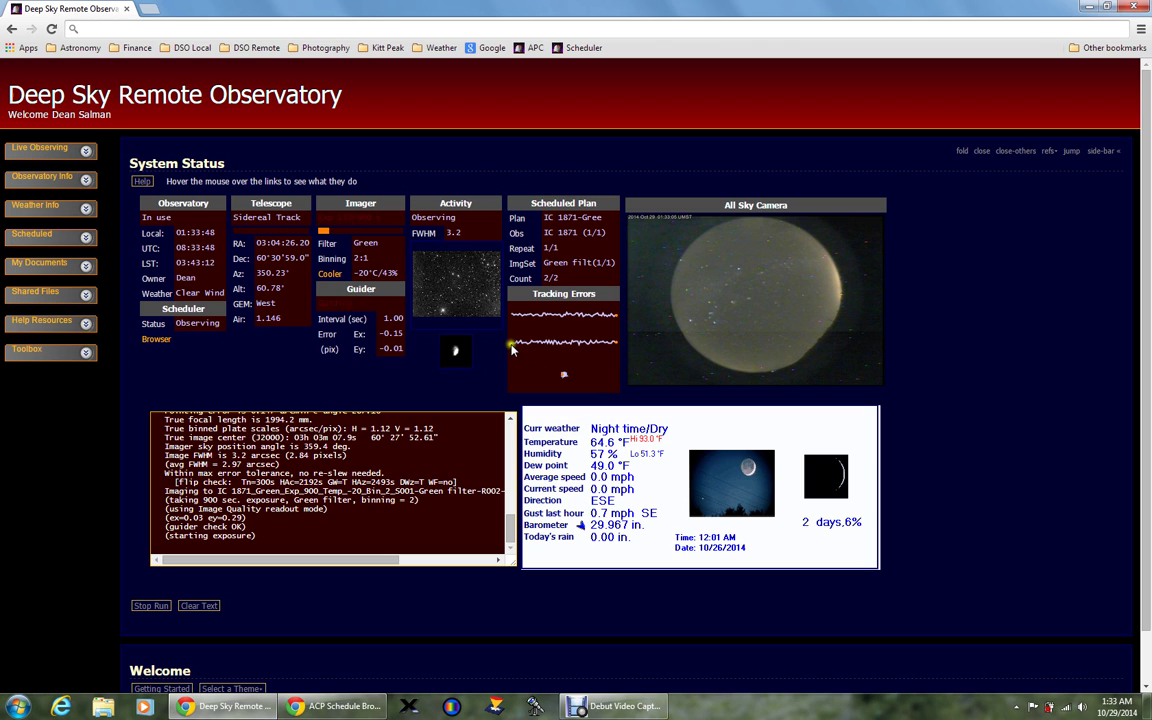
pyautogui.moveTo(528, 350)
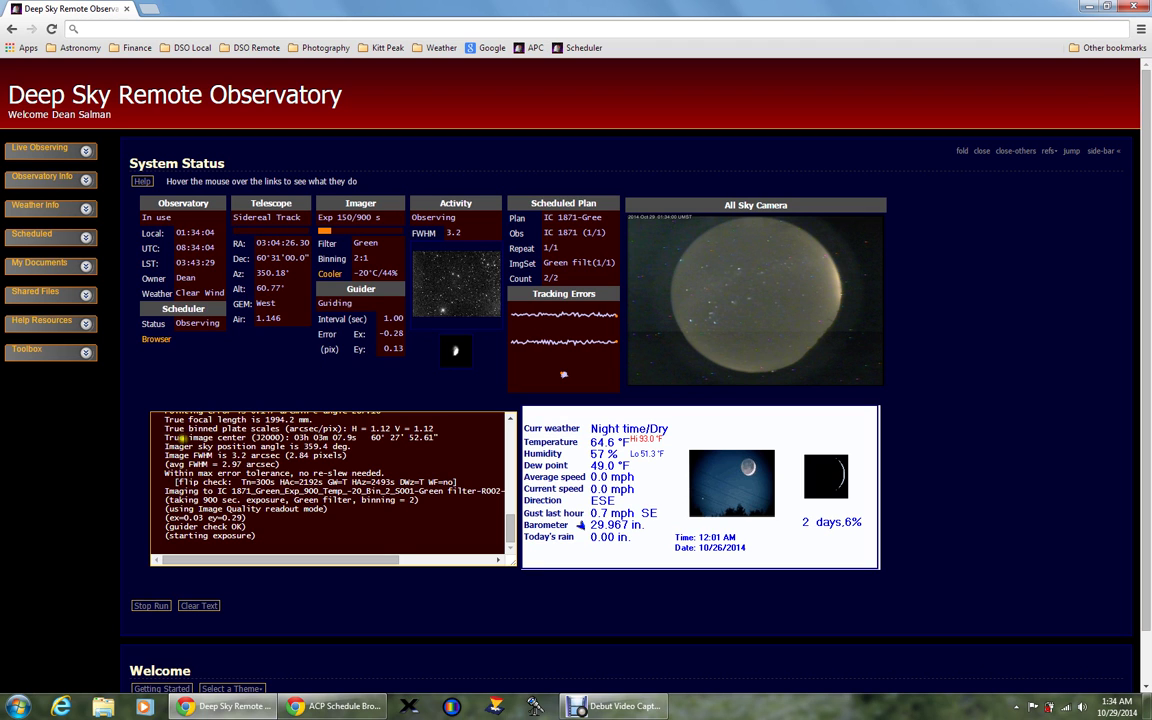
# Step: Expand the Live Observing and Observatory Info link lists in the sidebar
pyautogui.click(87, 153)
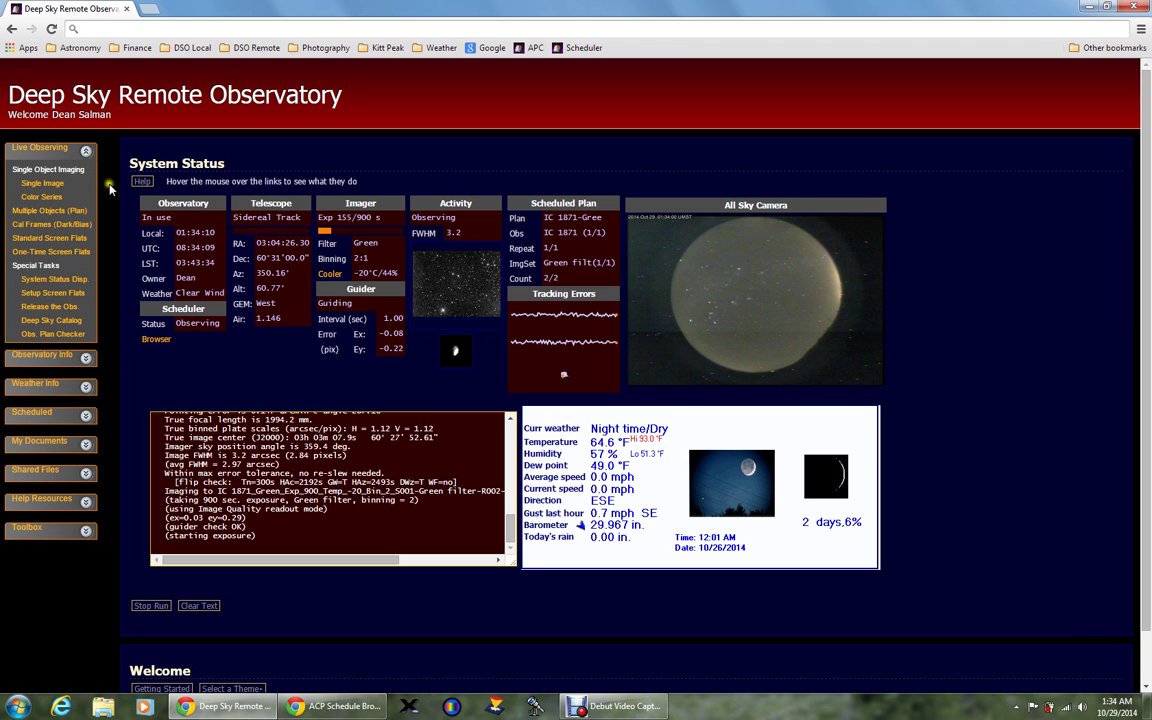
pyautogui.click(94, 360)
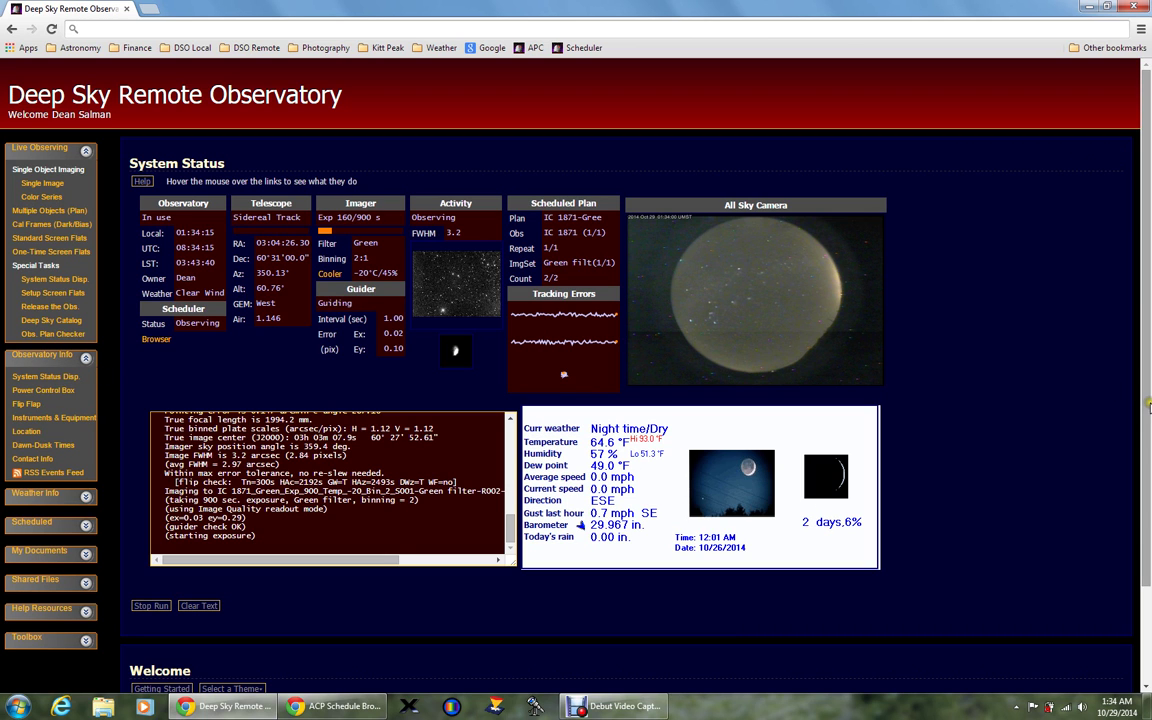
pyautogui.scroll(-2, 1148, 405)
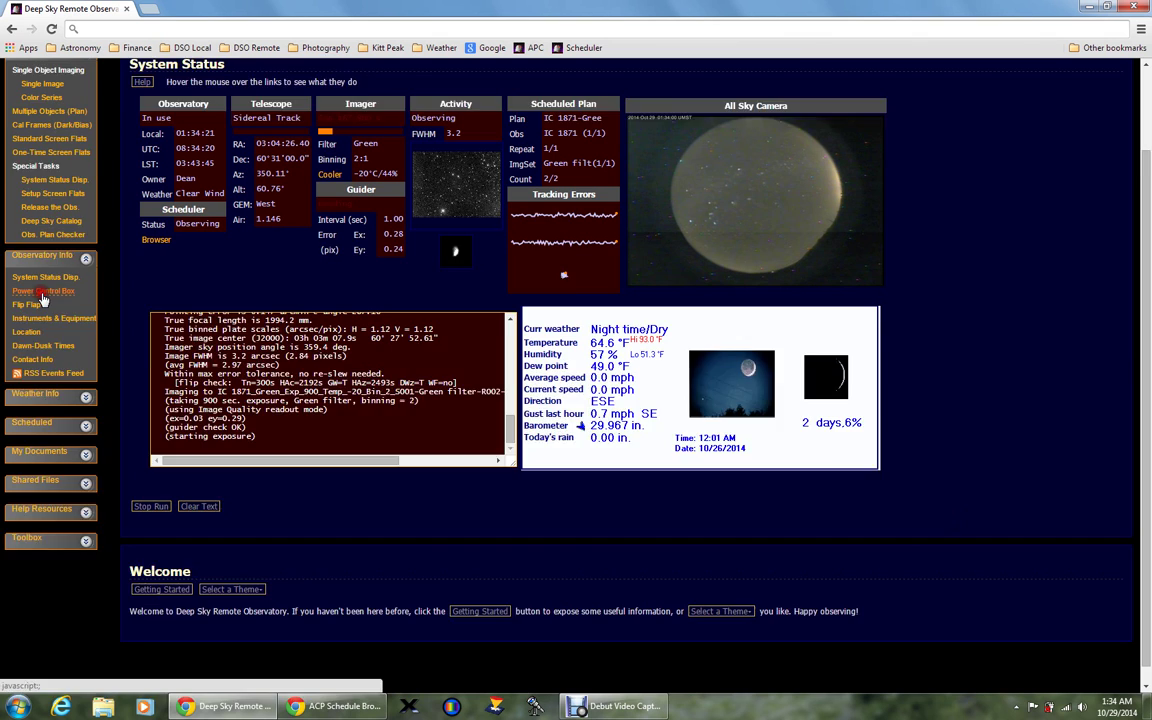
# Step: View the Power Control Box panel, close it, and toggle the Scheduled links open and shut
pyautogui.click(42, 294)
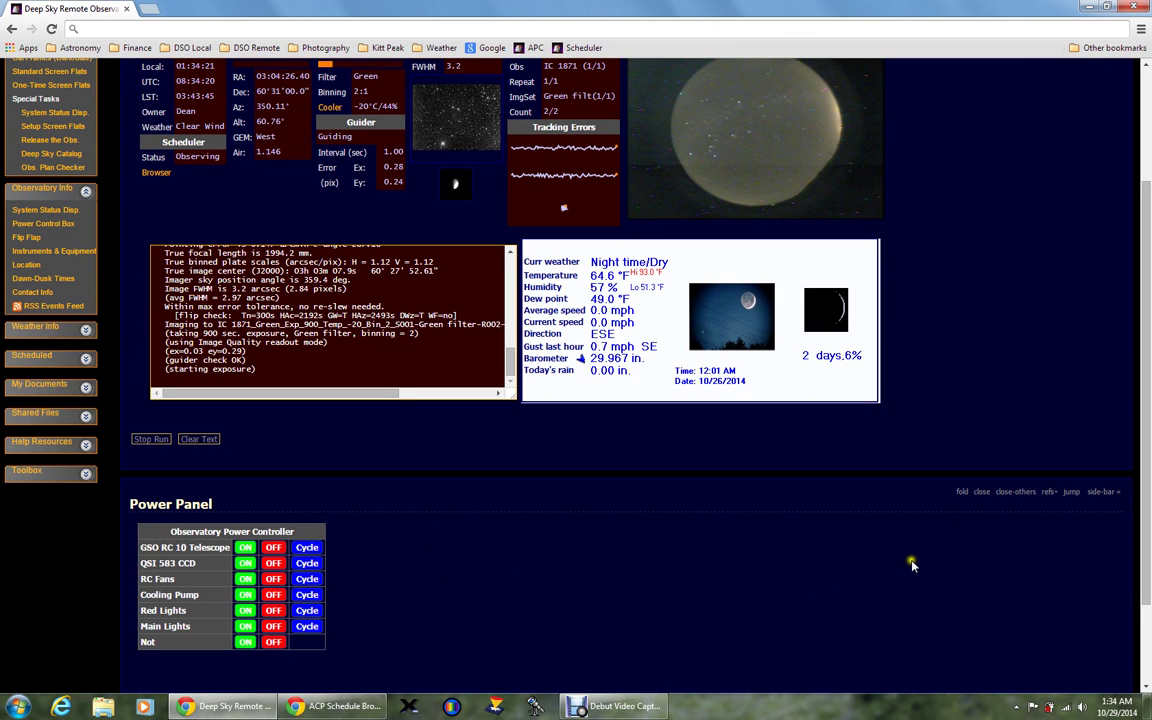
pyautogui.click(982, 493)
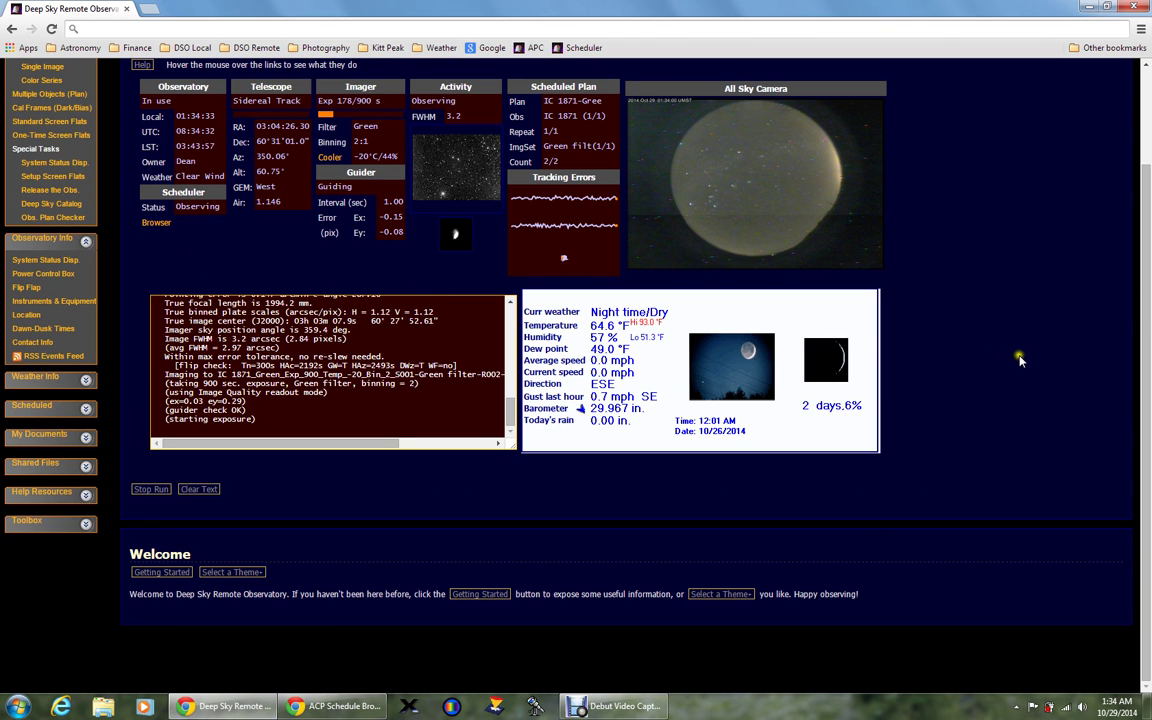
pyautogui.scroll(2, 1142, 300)
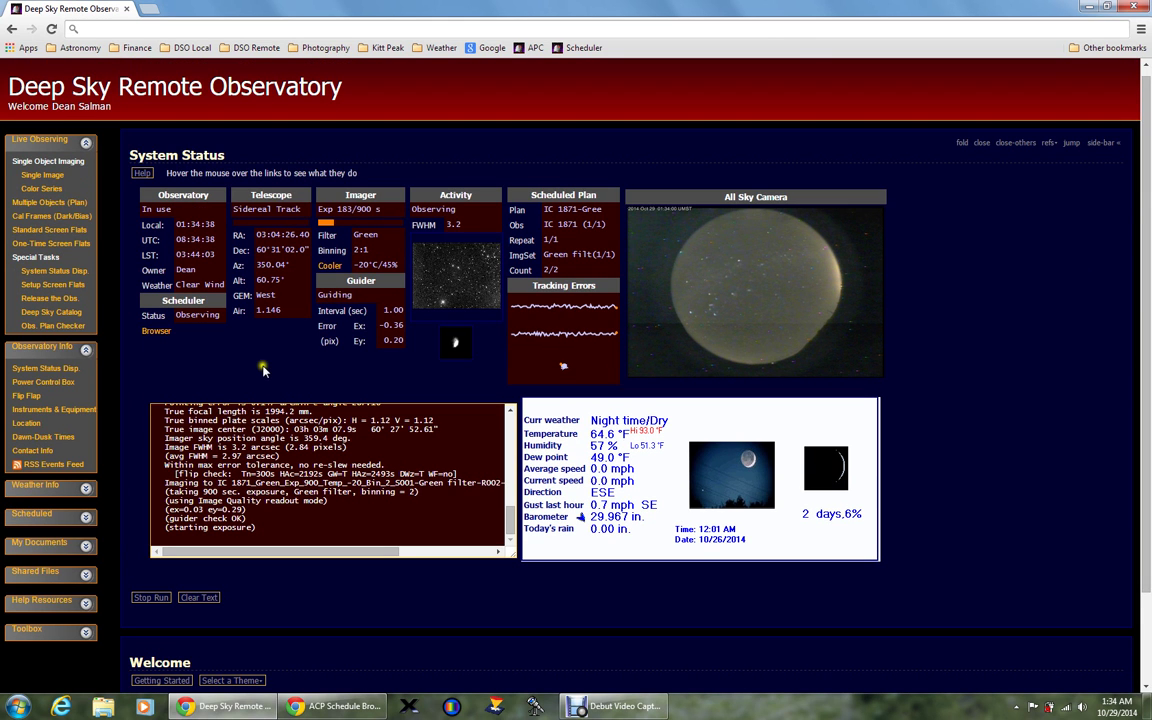
pyautogui.click(86, 518)
pyautogui.click(86, 520)
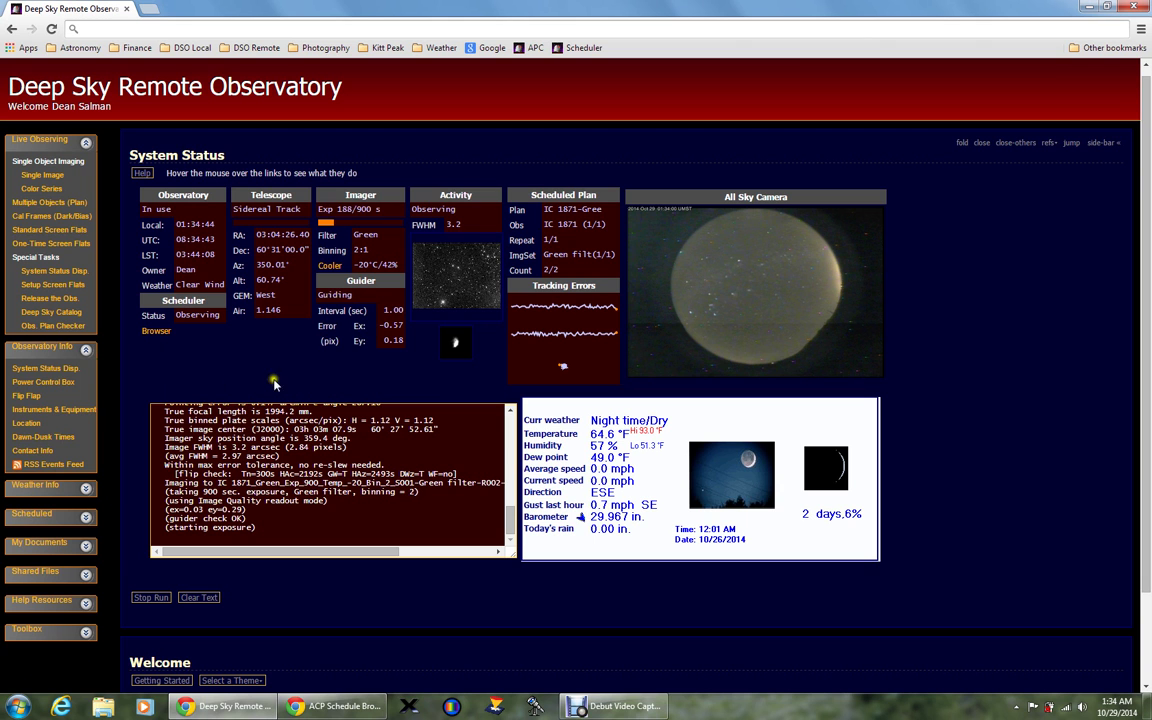
# Step: Switch to the ACP Schedule Browser's Current Observing Projects table, showing IC 1871 at 50.0%
pyautogui.click(348, 706)
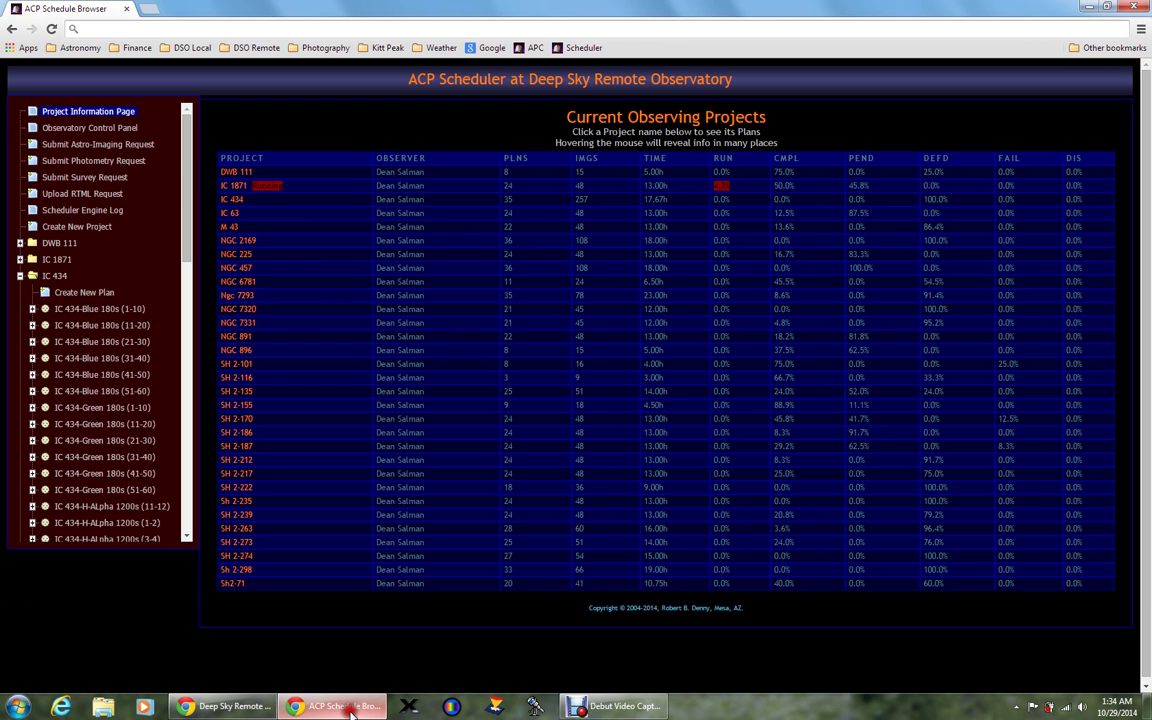
# Step: Open the IC 434-Blue 180s (41-50) plan, then collapse the IC 434 project
pyautogui.click(57, 378)
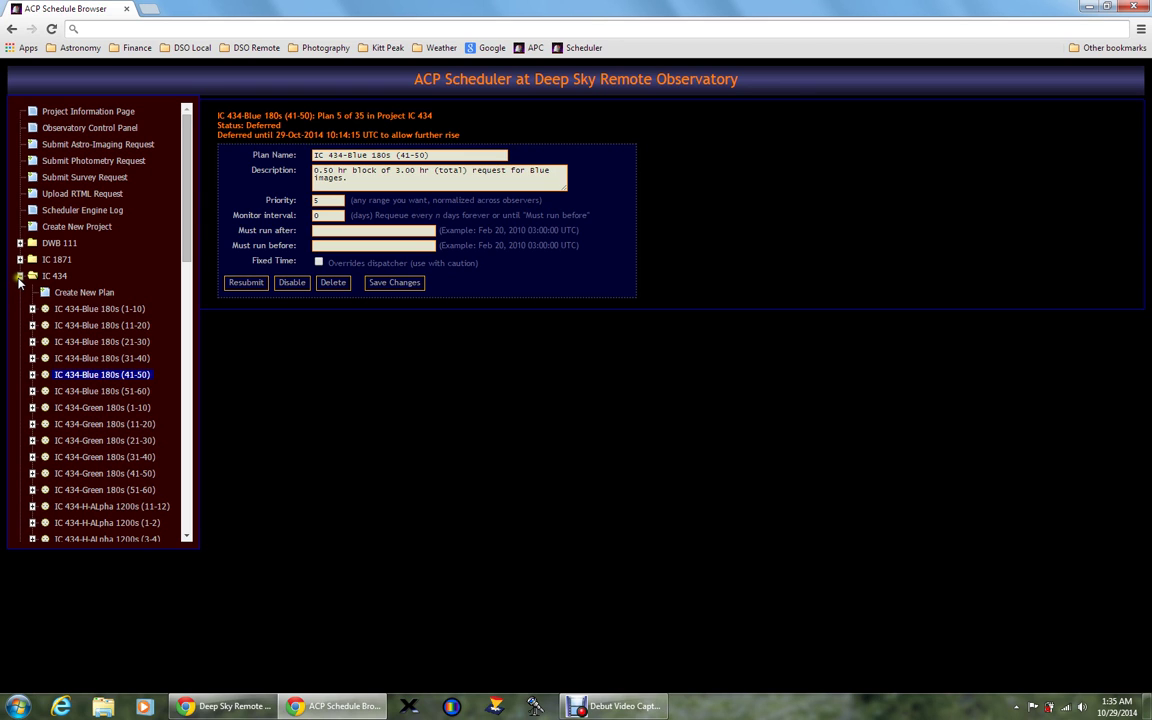
pyautogui.click(19, 277)
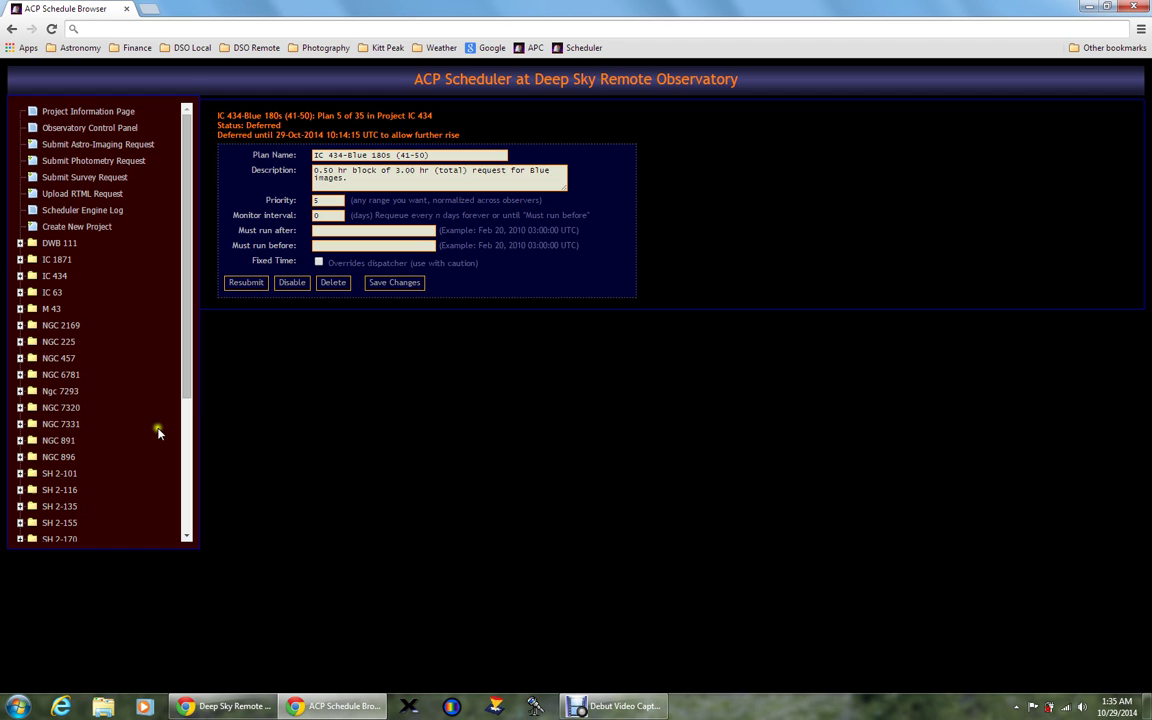
pyautogui.moveTo(185, 400)
pyautogui.mouseDown()
pyautogui.moveTo(200, 457)
pyautogui.moveTo(180, 406)
pyautogui.mouseUp()
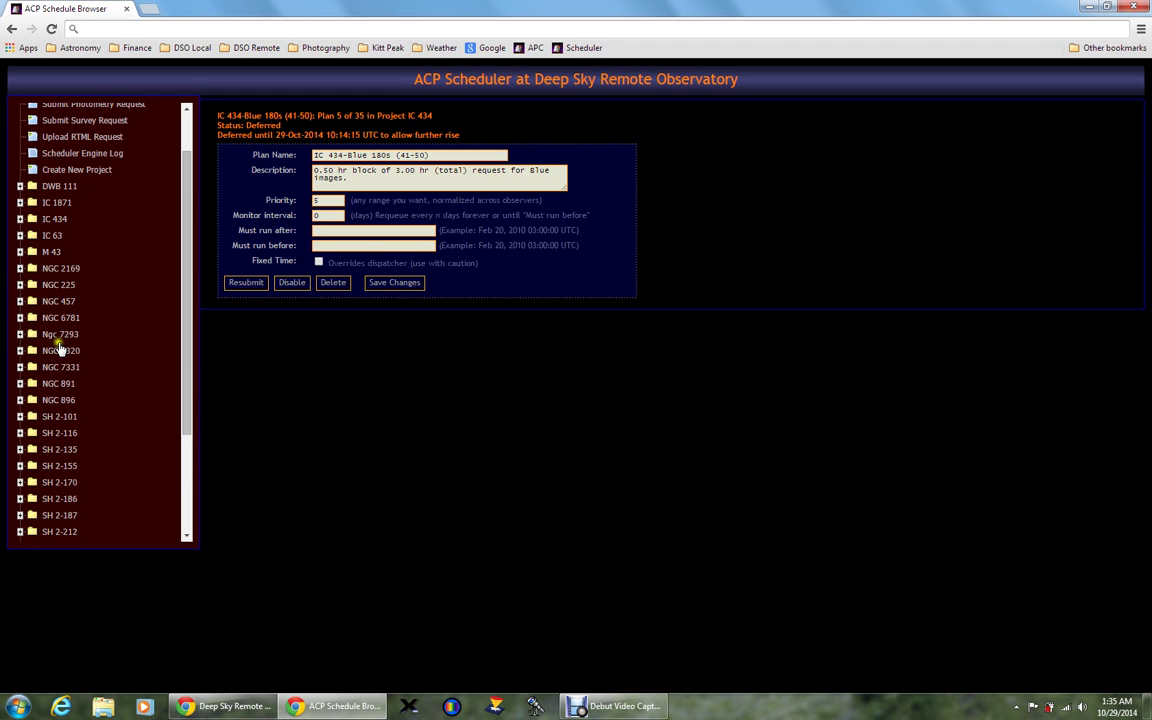
# Step: Briefly expand NGC 6781's plans, then expand the IC 63 project to list its plans
pyautogui.click(19, 318)
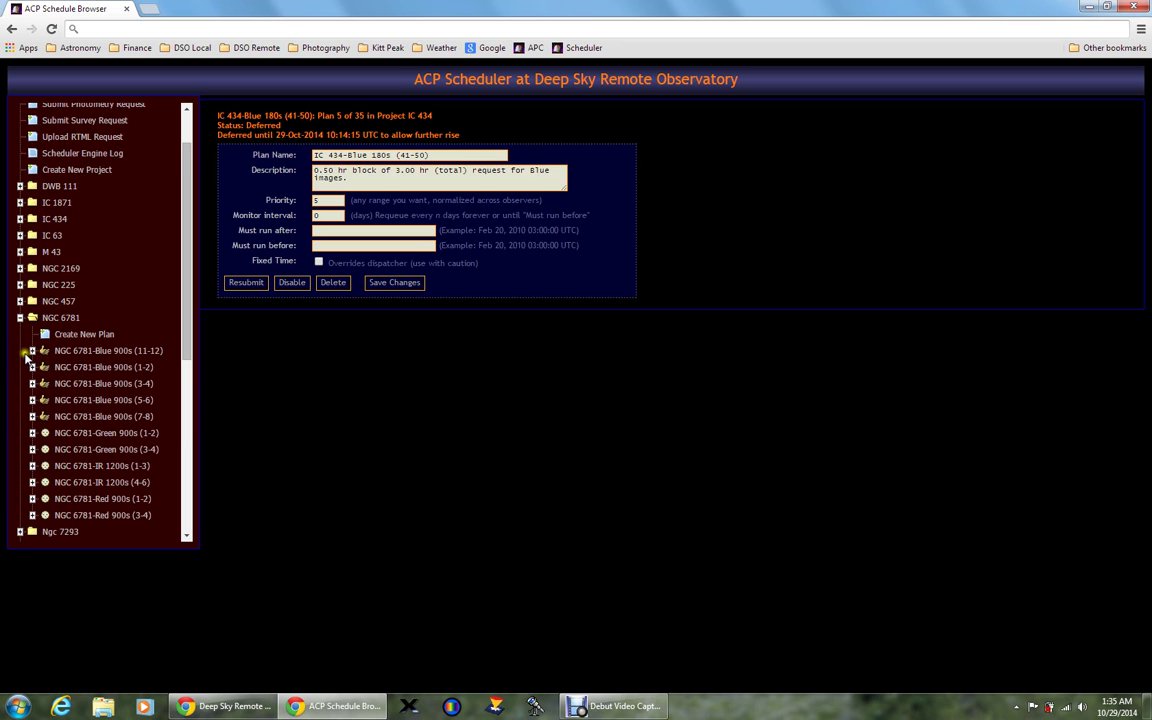
pyautogui.click(20, 317)
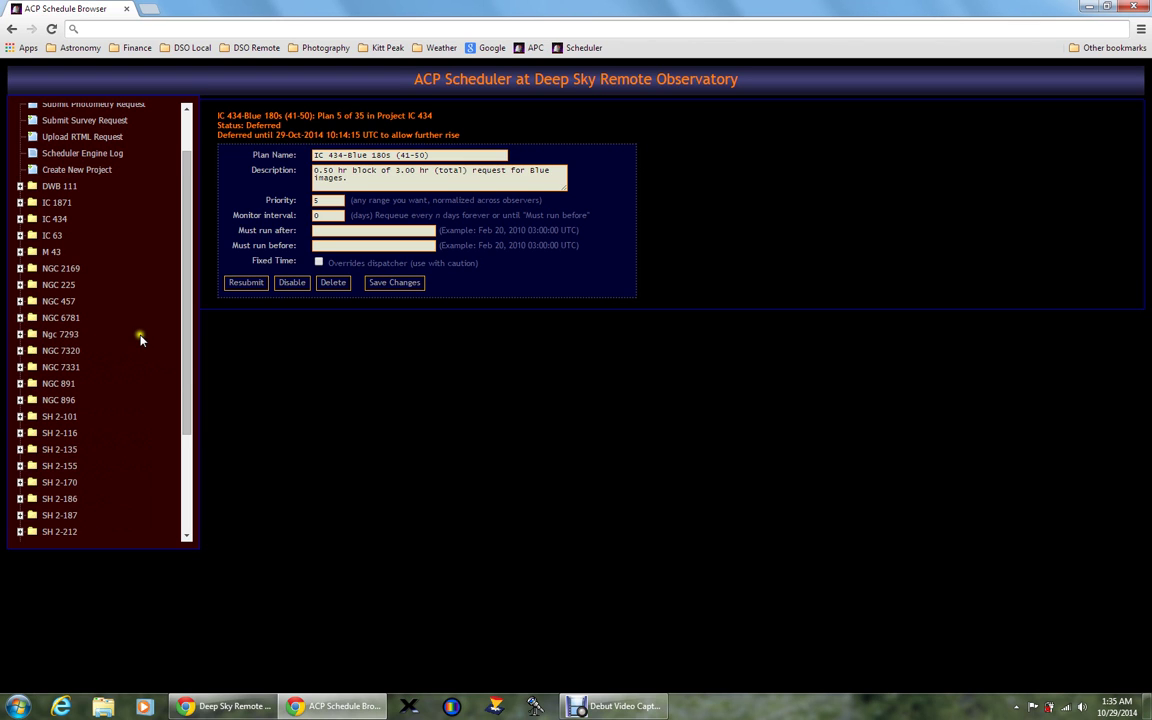
pyautogui.scroll(1, 157, 332)
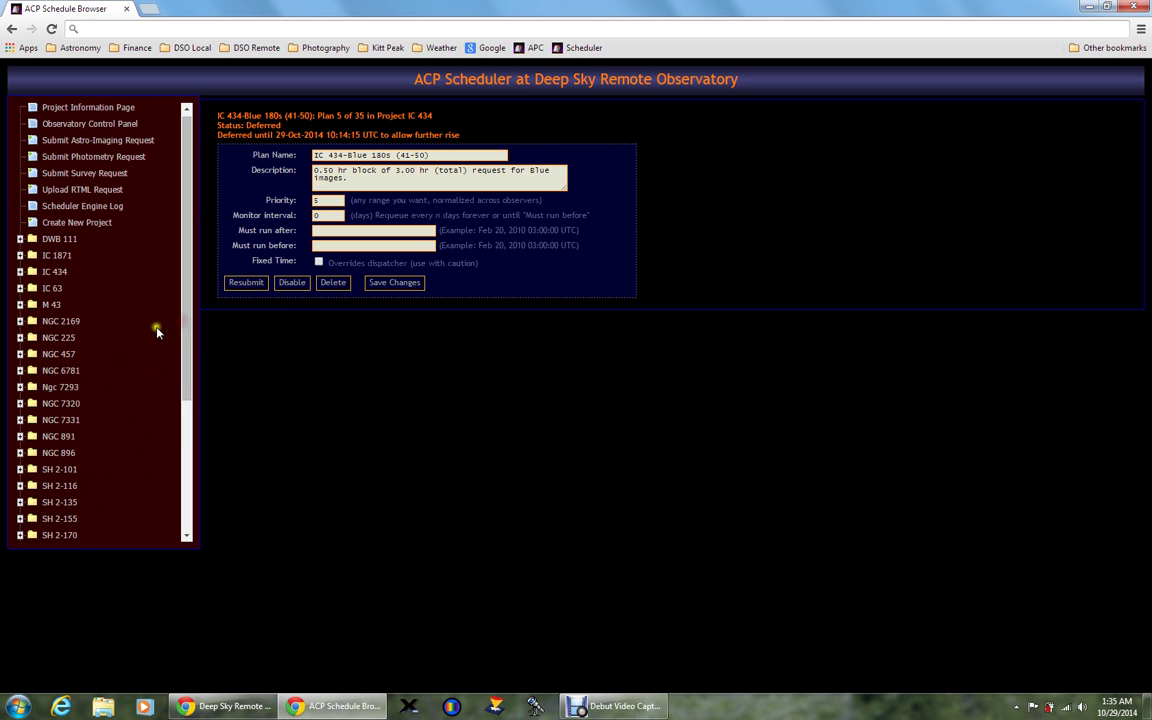
pyautogui.click(20, 288)
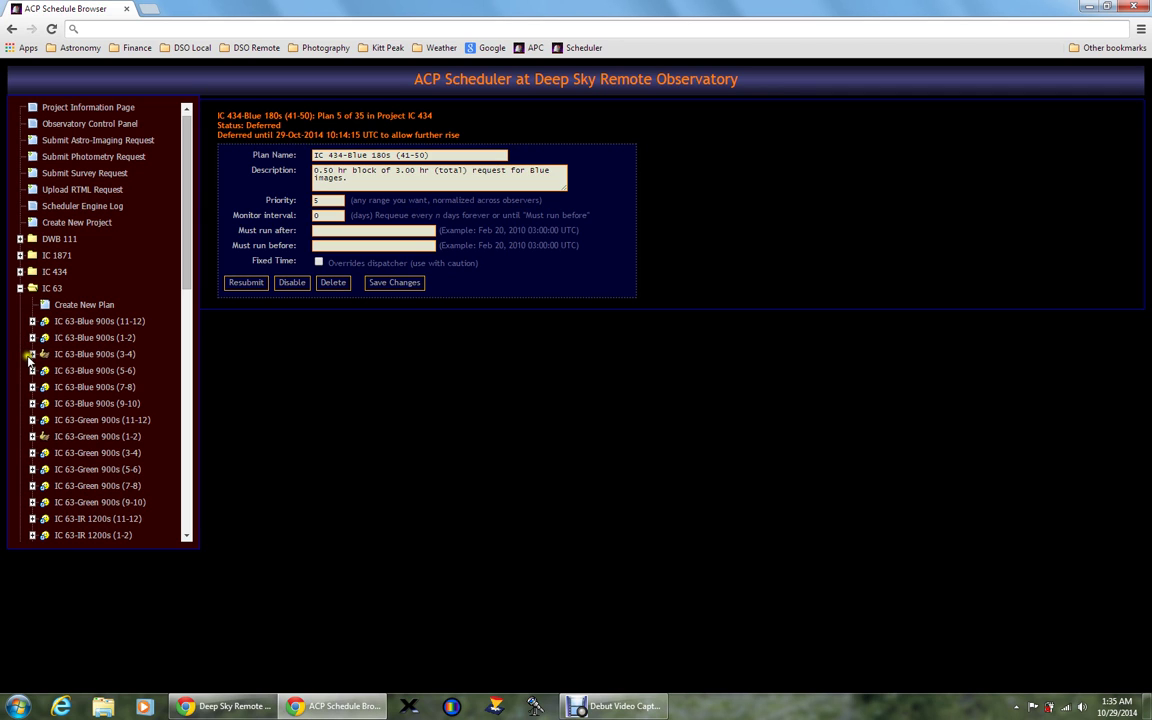
# Step: Show the completed IC 63-Blue 900s (3-4) plan (3 of 24, priority 7), then collapse the IC 63 tree
pyautogui.click(32, 354)
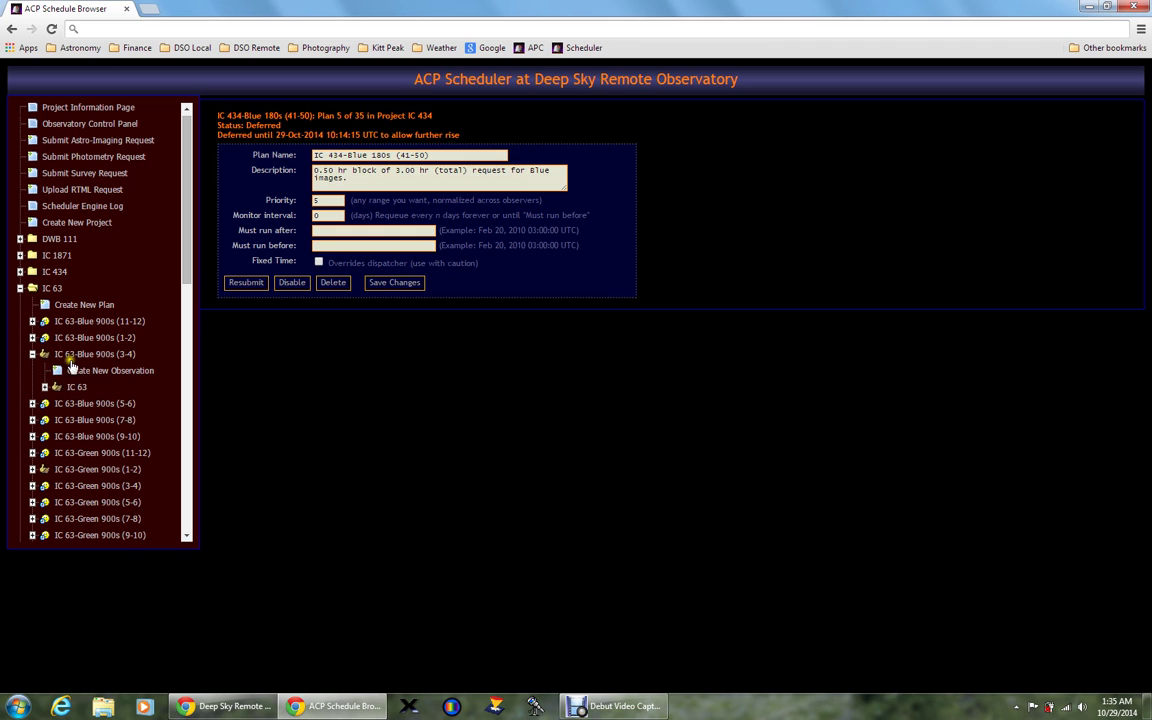
pyautogui.click(73, 356)
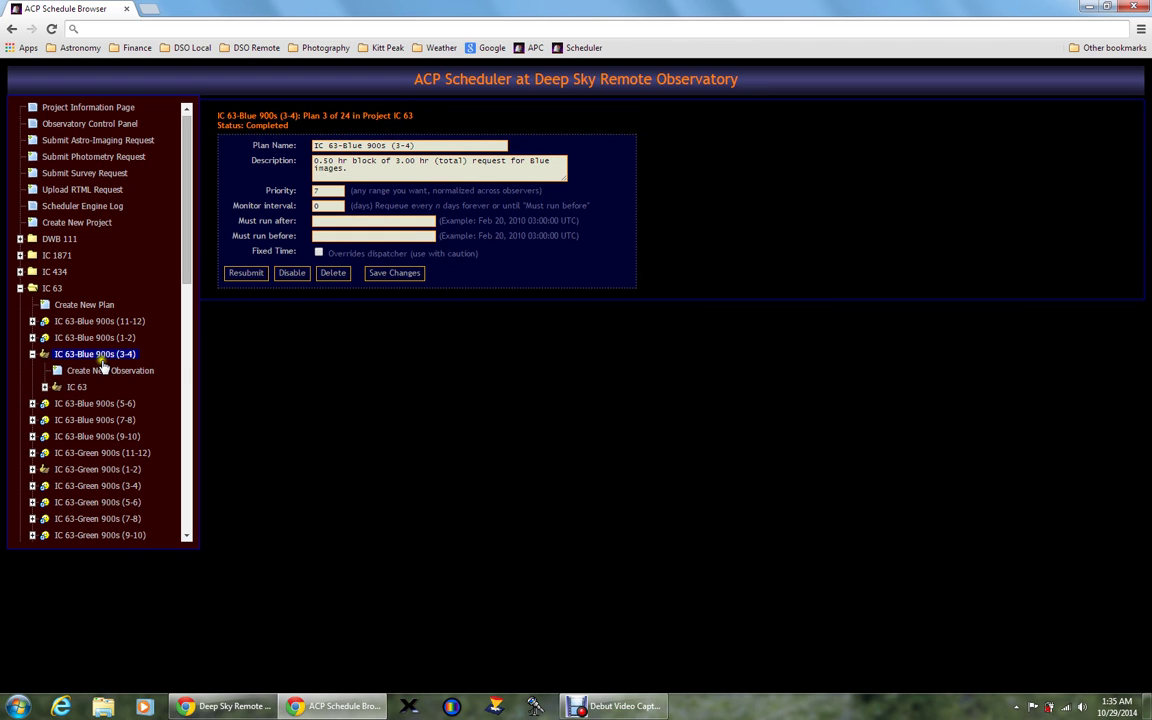
pyautogui.click(31, 354)
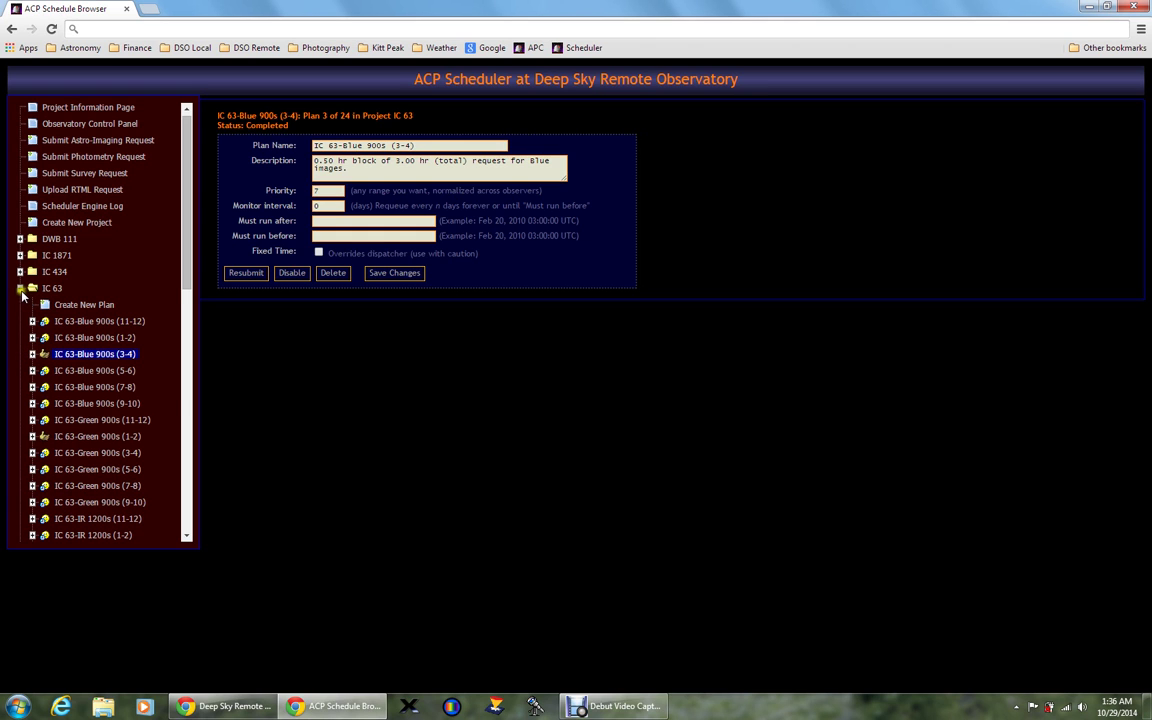
pyautogui.click(20, 288)
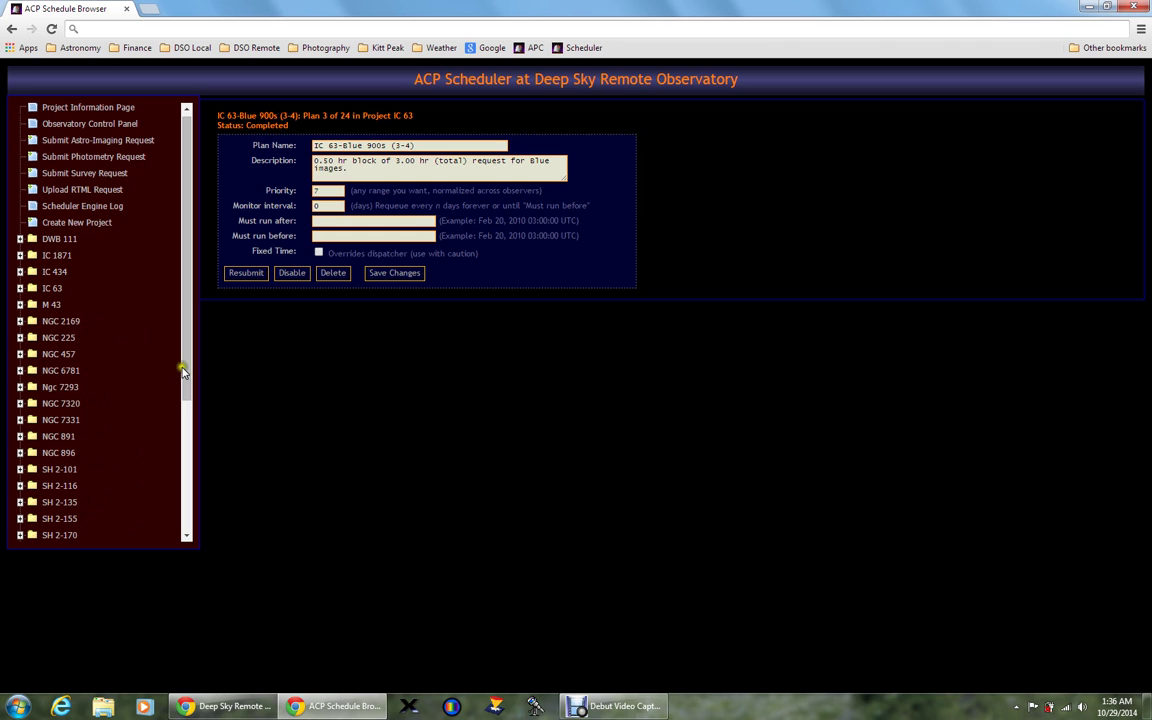
pyautogui.moveTo(183, 372); pyautogui.dragTo(185, 237)
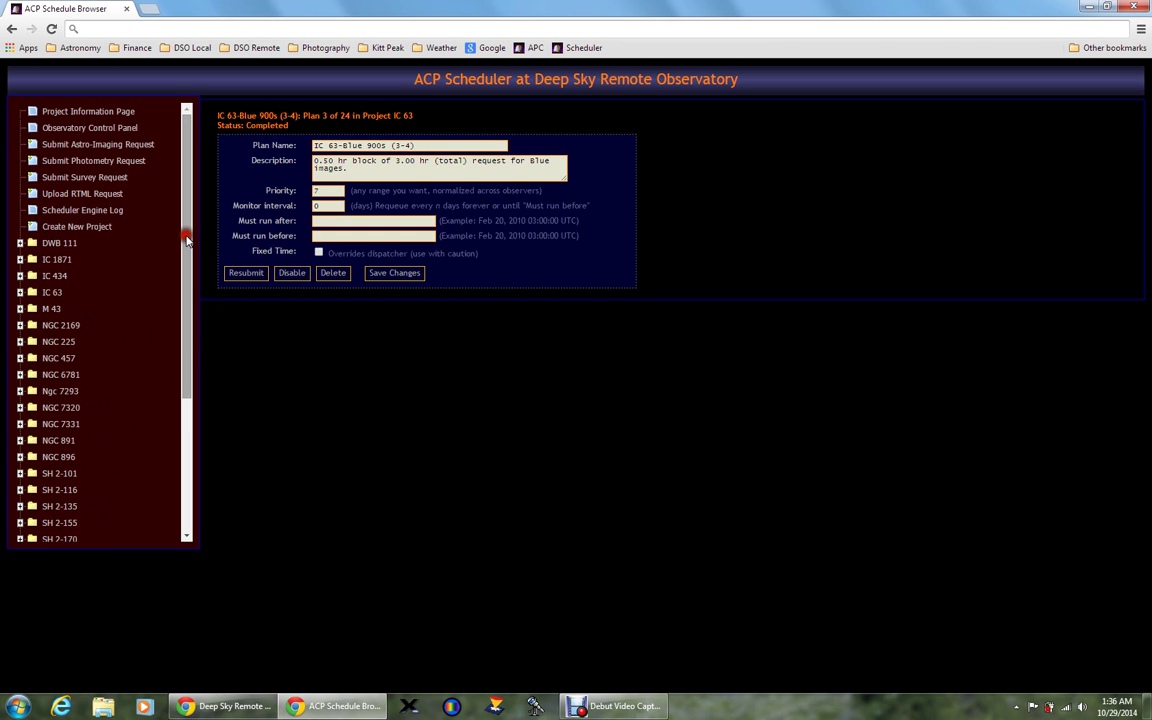
pyautogui.click(1091, 6)
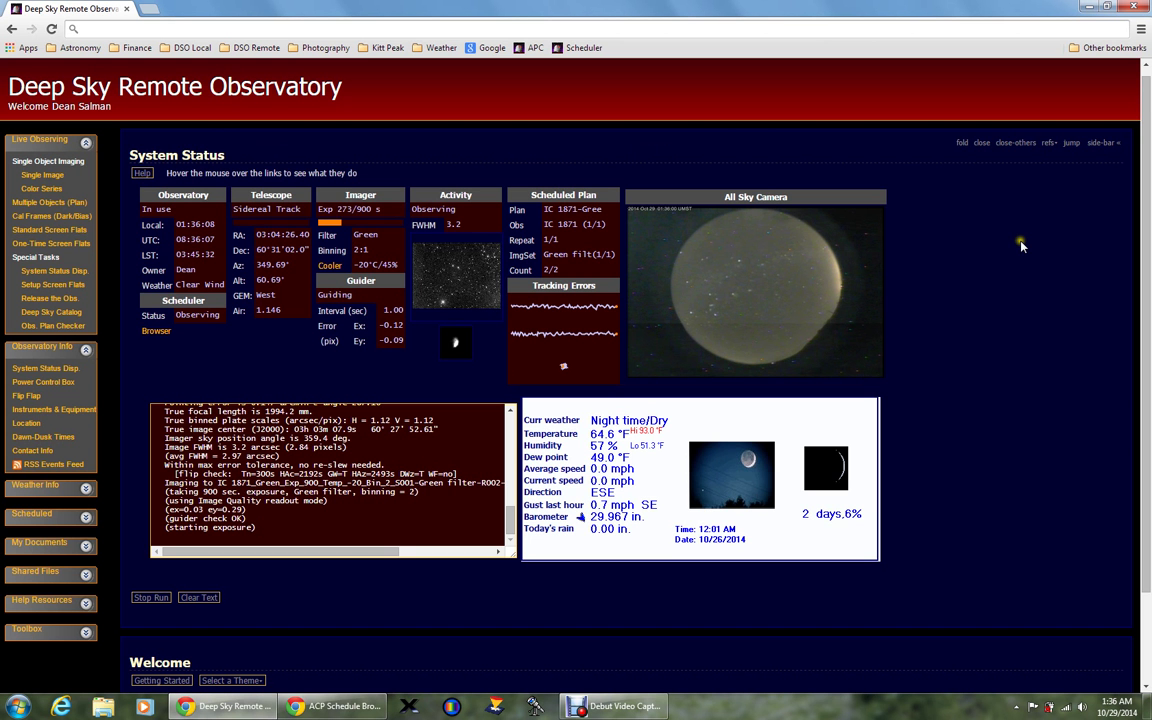
pyautogui.click(1041, 314)
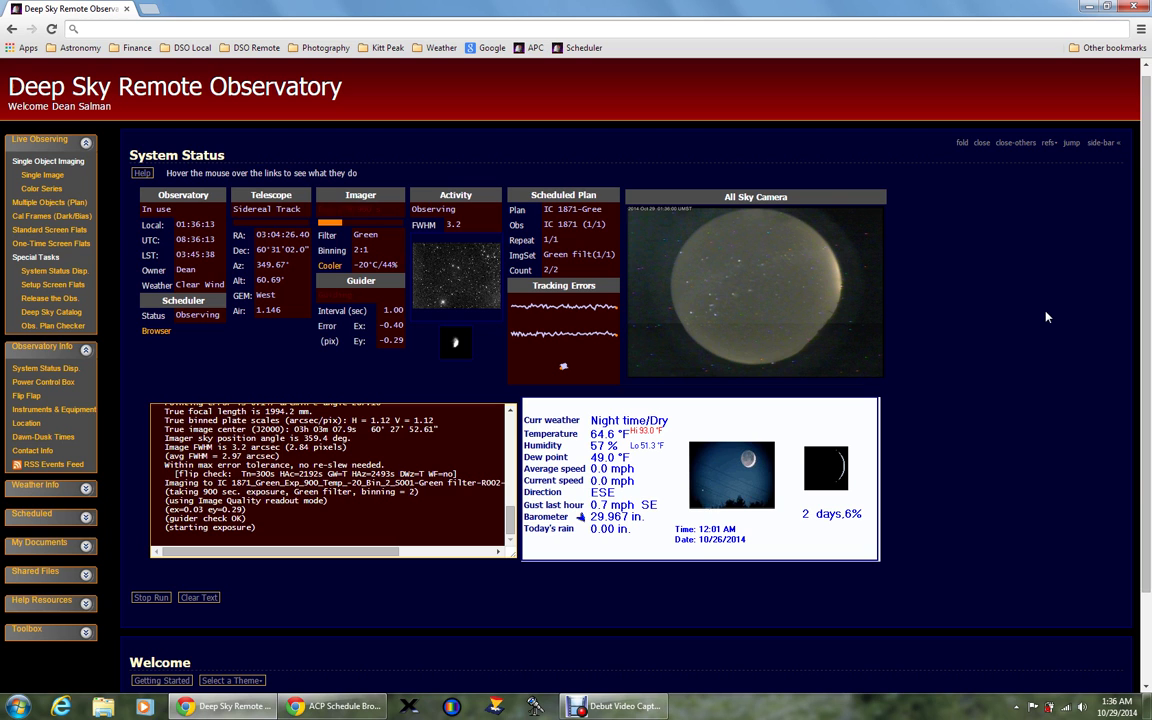
pyautogui.click(1045, 315)
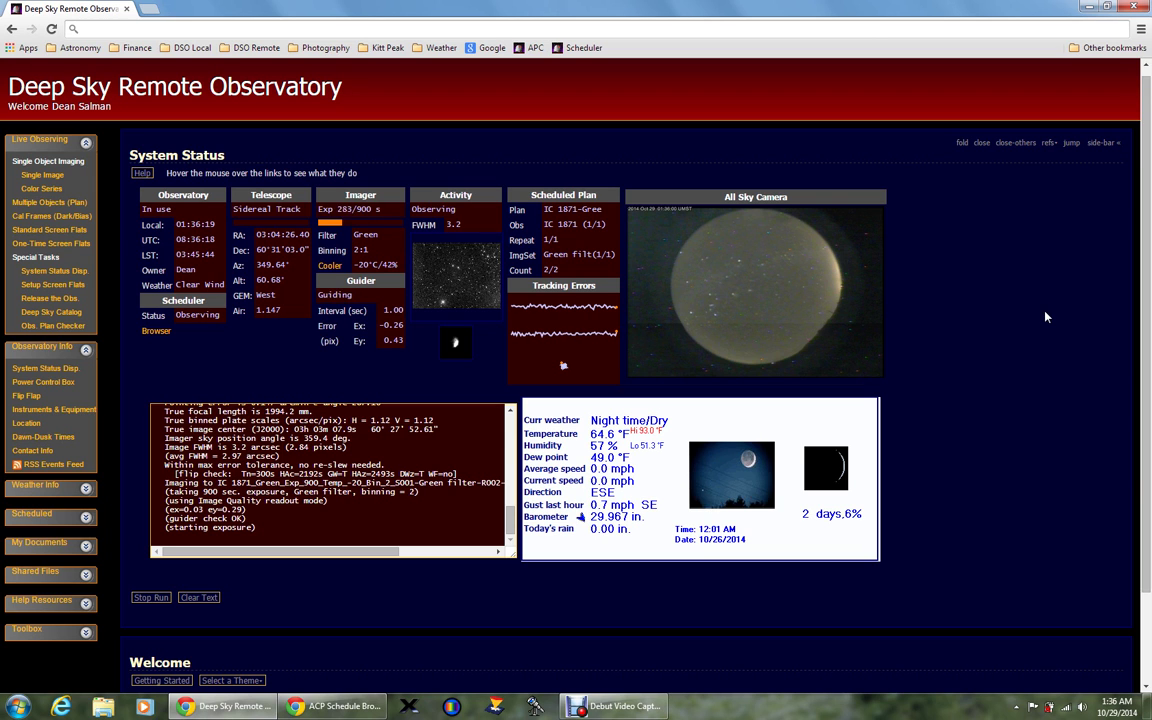
pyautogui.click(1043, 315)
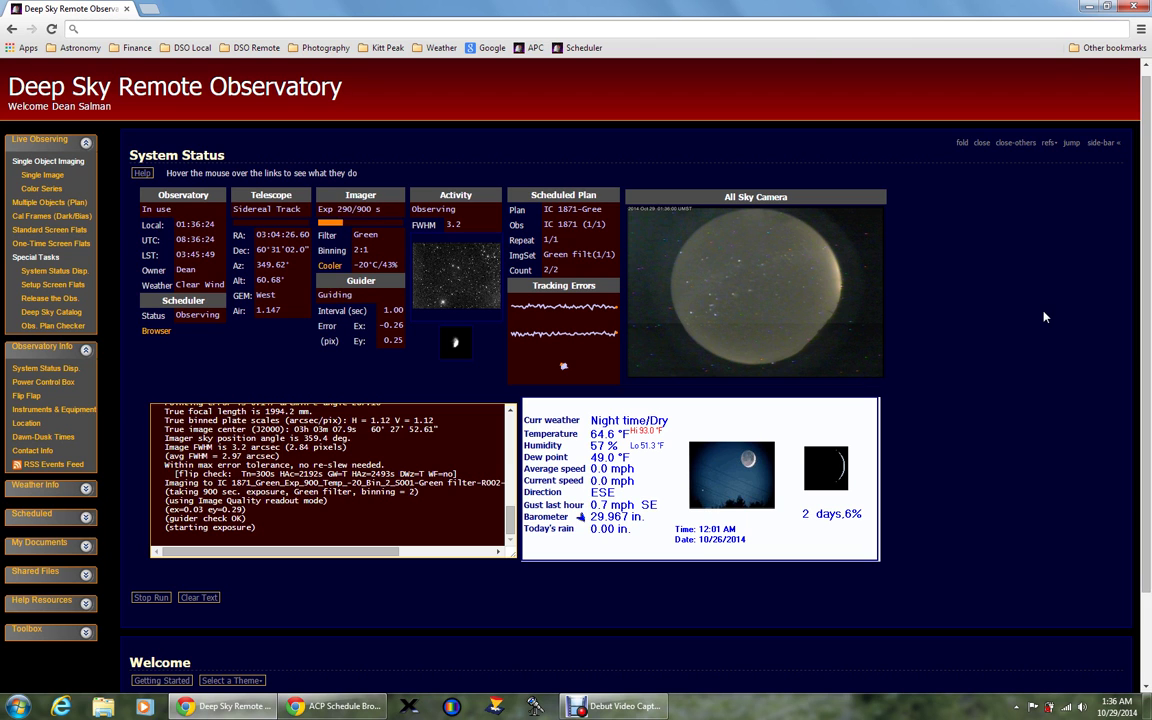
pyautogui.click(1044, 316)
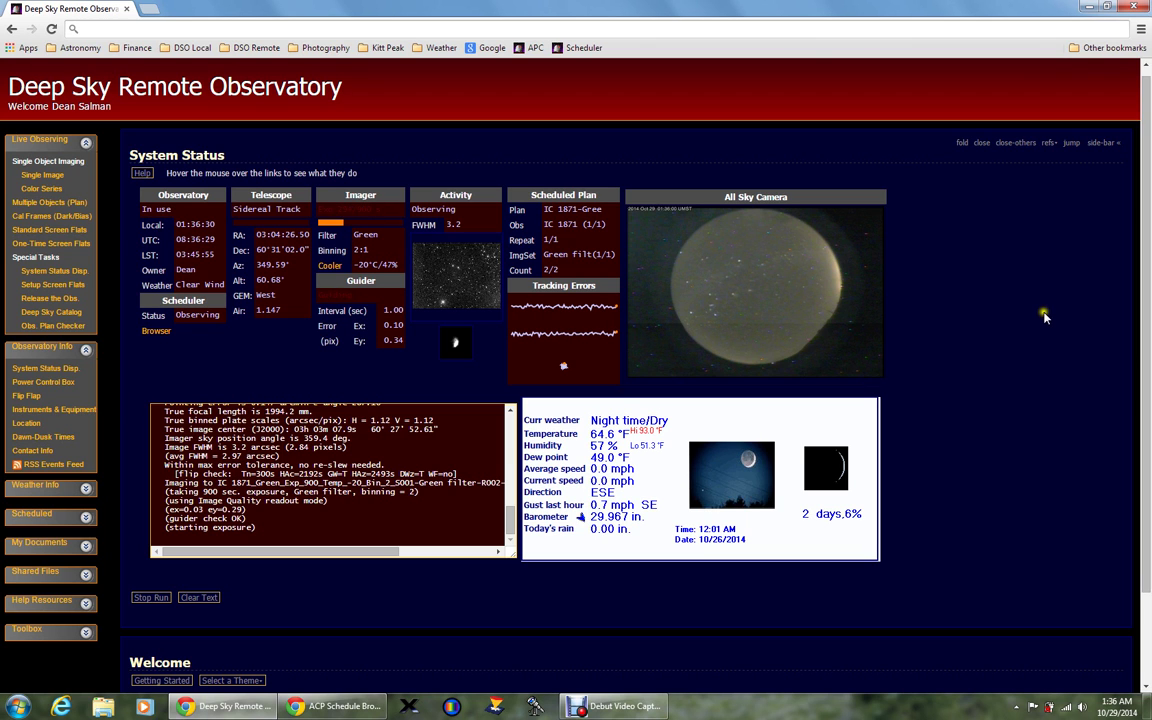